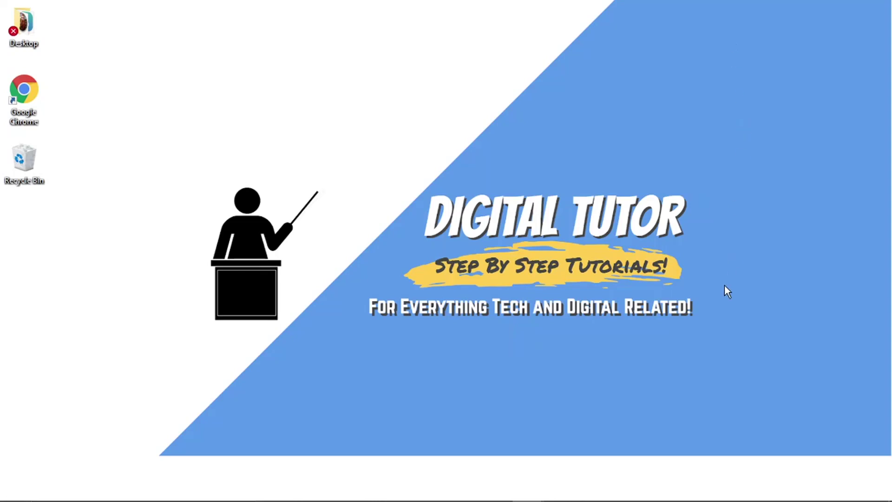
Bring the Roblox window forward and go to its account Settings page.
{"action": "mouse_move", "coordinate": [628, 500]}
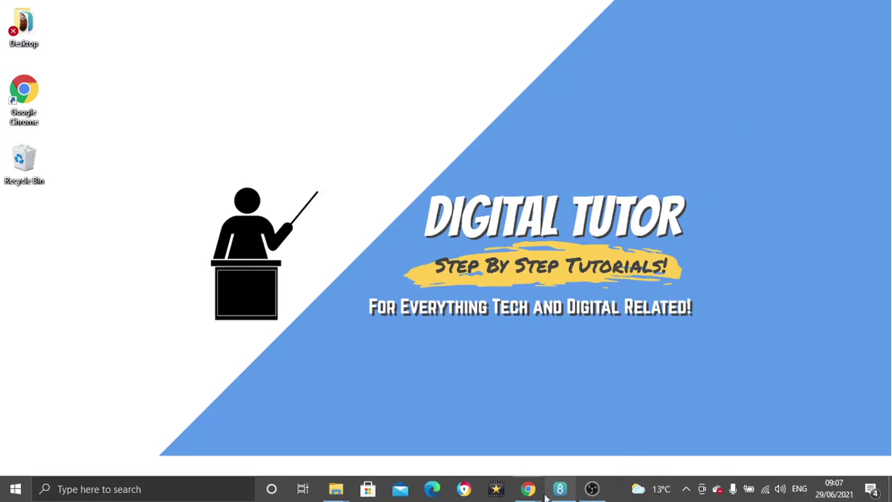
{"action": "mouse_move", "coordinate": [534, 498]}
{"action": "left_click", "coordinate": [600, 413]}
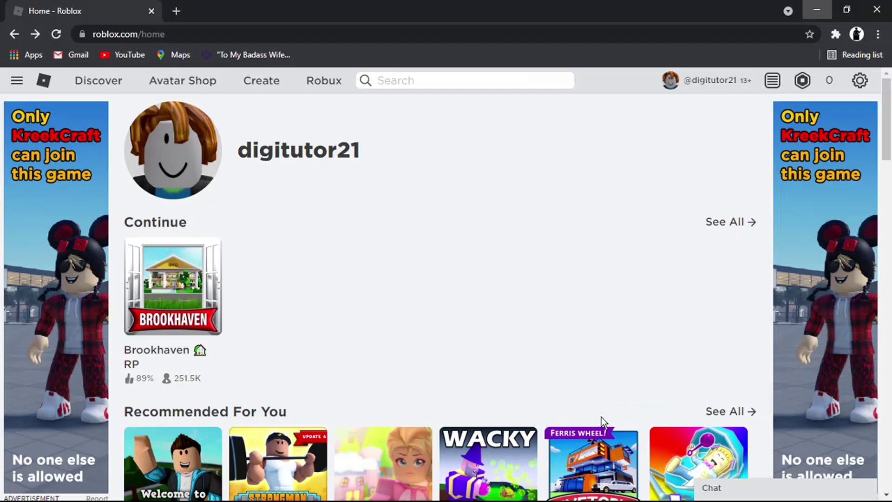
{"action": "left_click", "coordinate": [861, 81]}
{"action": "left_click", "coordinate": [832, 113]}
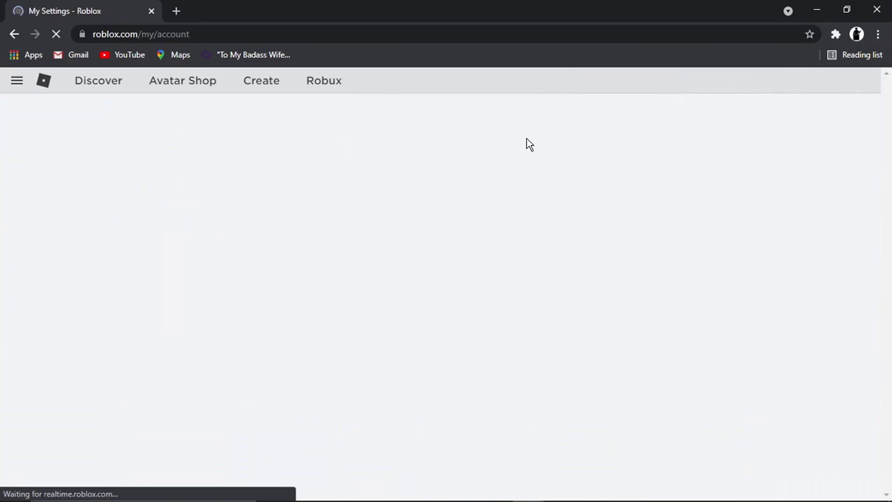
Scroll to the Account Info birthday and check the year stays 1989.
{"action": "scroll", "coordinate": [885, 145], "scroll_direction": "down", "scroll_amount": 2}
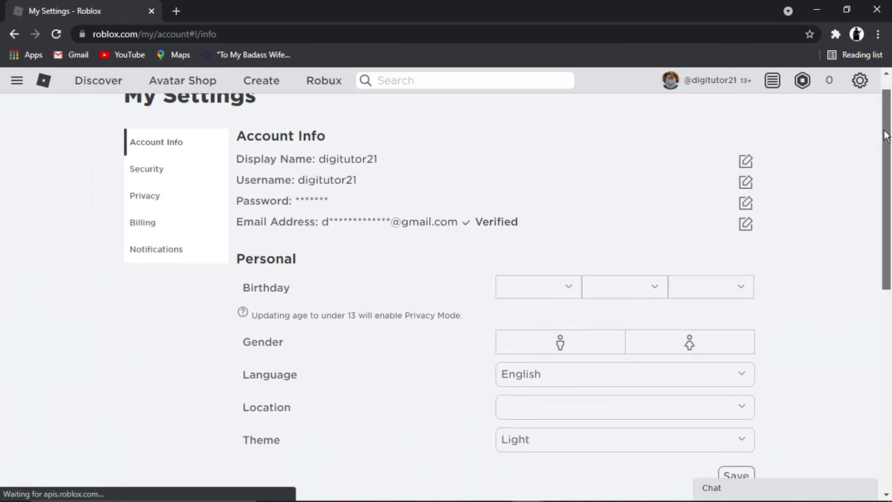
{"action": "scroll", "coordinate": [885, 145], "scroll_direction": "down", "scroll_amount": 1}
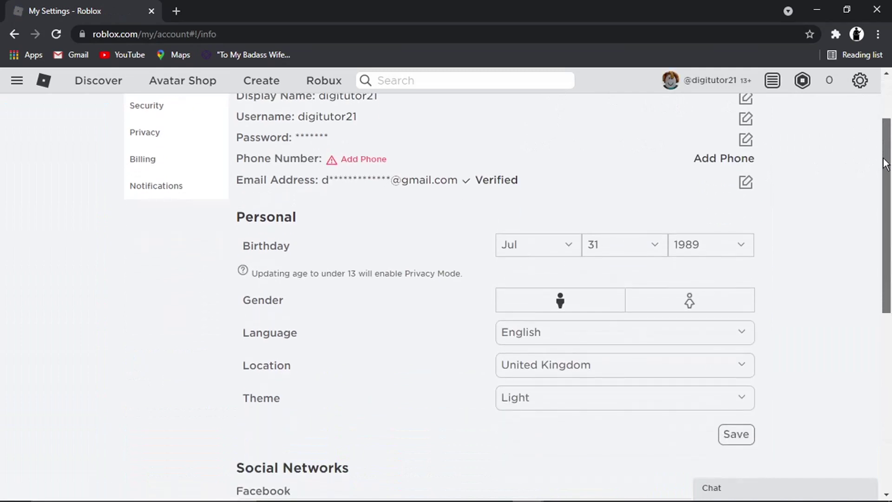
{"action": "left_click", "coordinate": [743, 243]}
{"action": "left_click", "coordinate": [743, 242]}
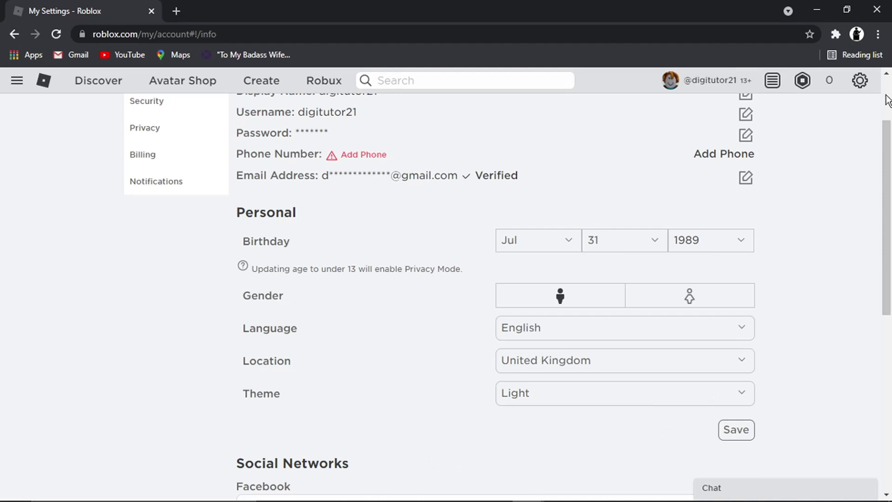
{"action": "left_click_drag", "start_coordinate": [887, 123], "coordinate": [889, 88]}
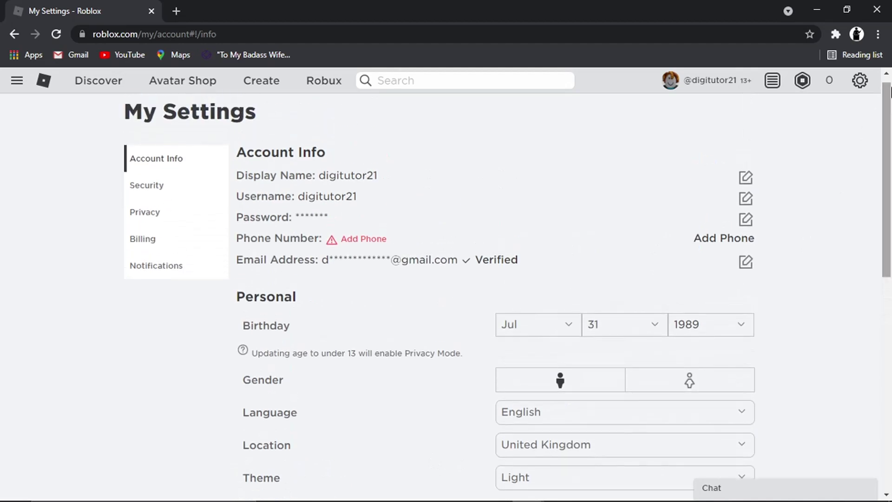
Open Help from the gear menu to reach the Roblox Support categories page.
{"action": "left_click", "coordinate": [861, 83]}
{"action": "left_click", "coordinate": [861, 82]}
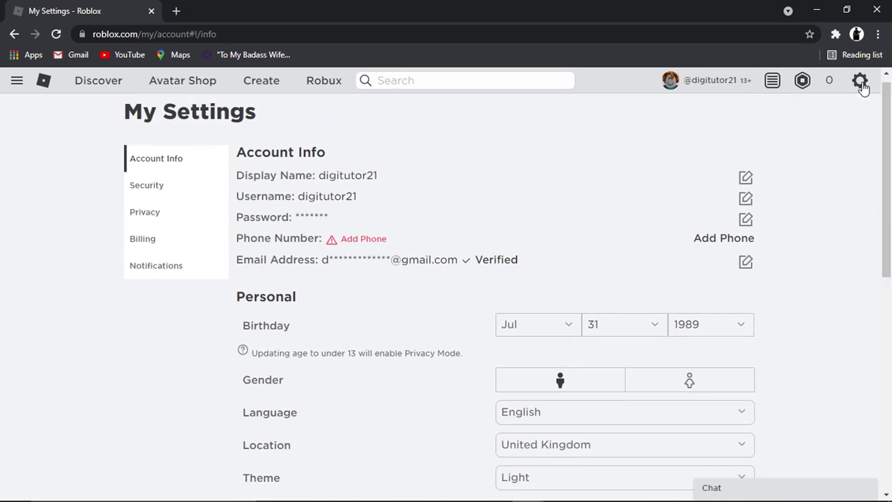
{"action": "scroll", "coordinate": [610, 241], "scroll_direction": "up", "scroll_amount": 1}
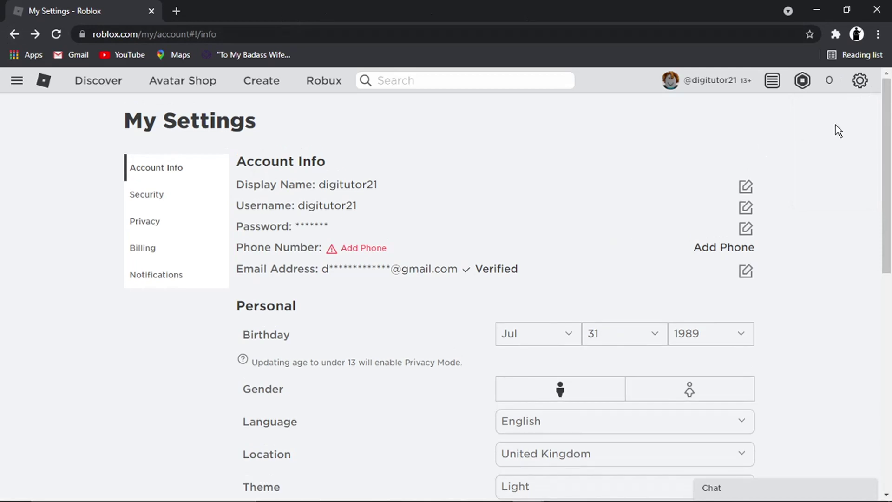
{"action": "left_click", "coordinate": [861, 82]}
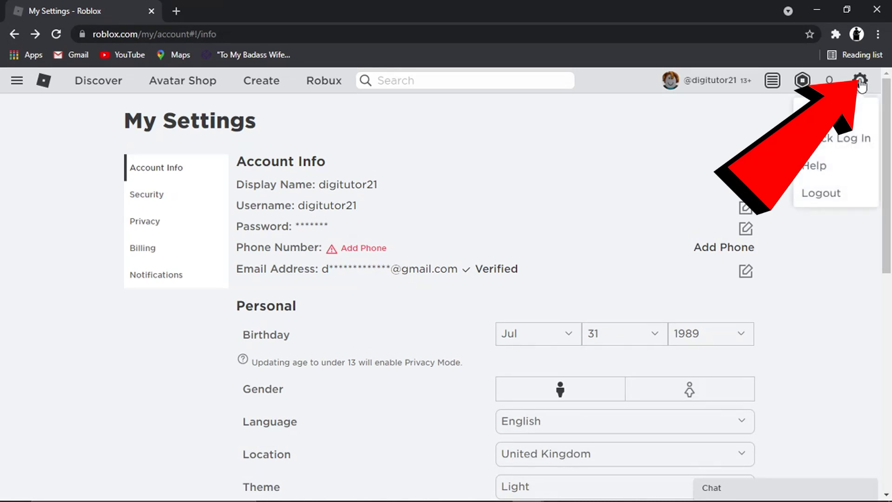
{"action": "left_click", "coordinate": [817, 167]}
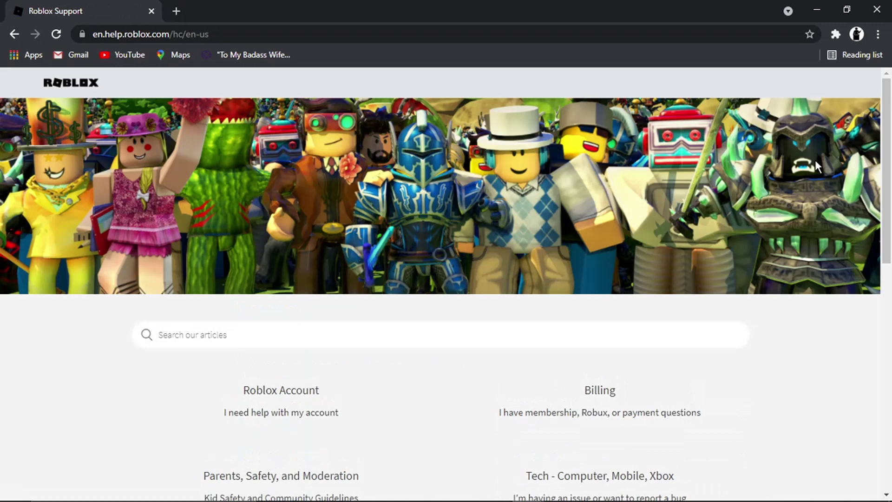
{"action": "left_click_drag", "start_coordinate": [885, 181], "coordinate": [884, 223]}
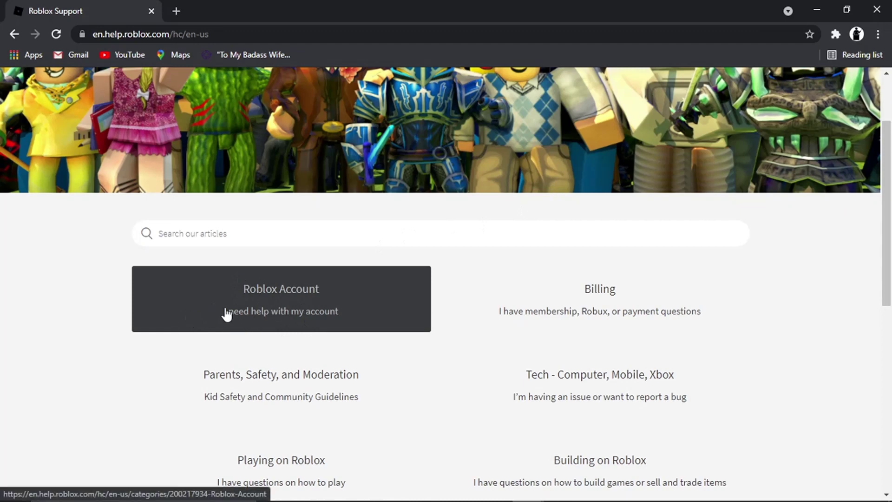
Open Roblox Account, read 'How Do I Change My Age', and follow its Contact Us link.
{"action": "left_click", "coordinate": [272, 293]}
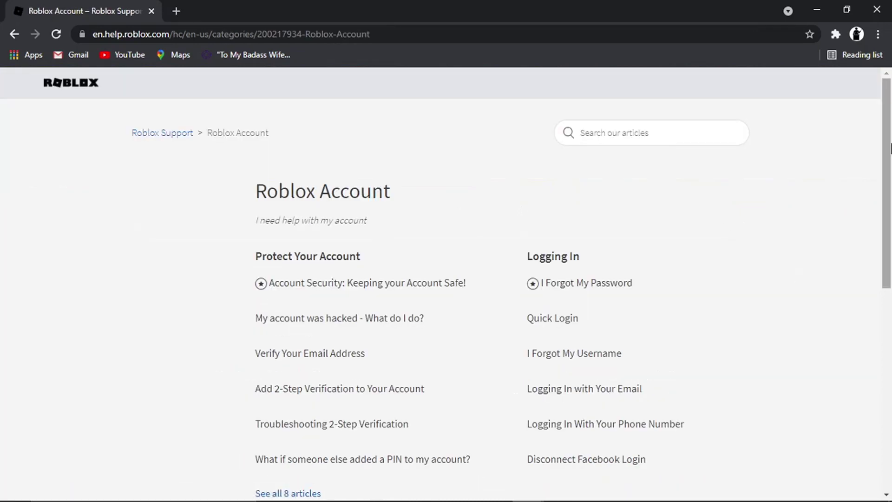
{"action": "left_click_drag", "start_coordinate": [886, 147], "coordinate": [890, 201]}
{"action": "scroll", "coordinate": [561, 196], "scroll_direction": "down", "scroll_amount": 5}
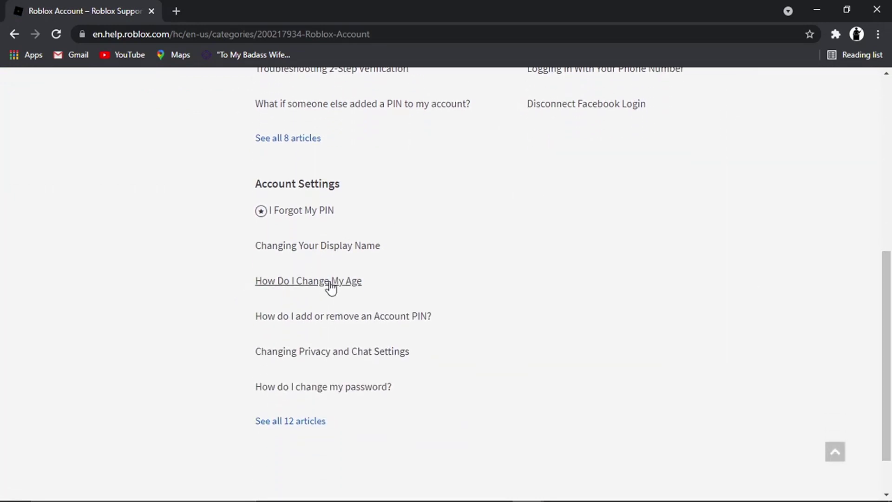
{"action": "left_click", "coordinate": [303, 281]}
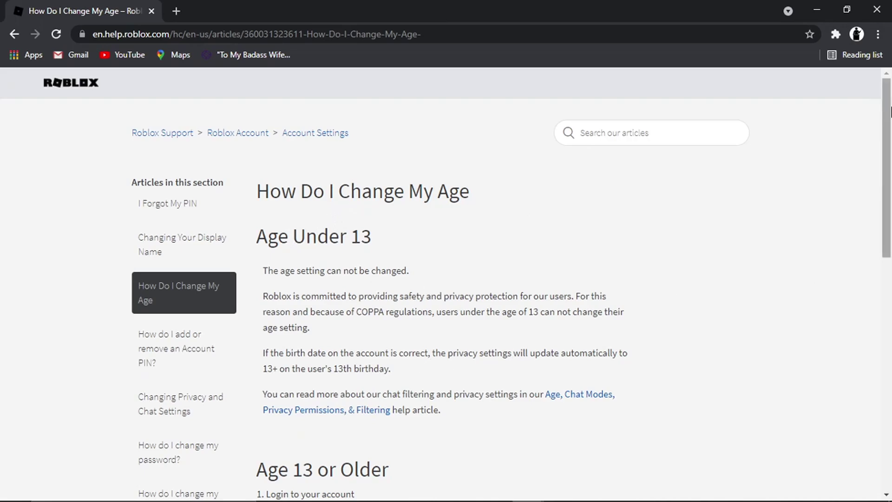
{"action": "left_click_drag", "start_coordinate": [890, 95], "coordinate": [868, 247]}
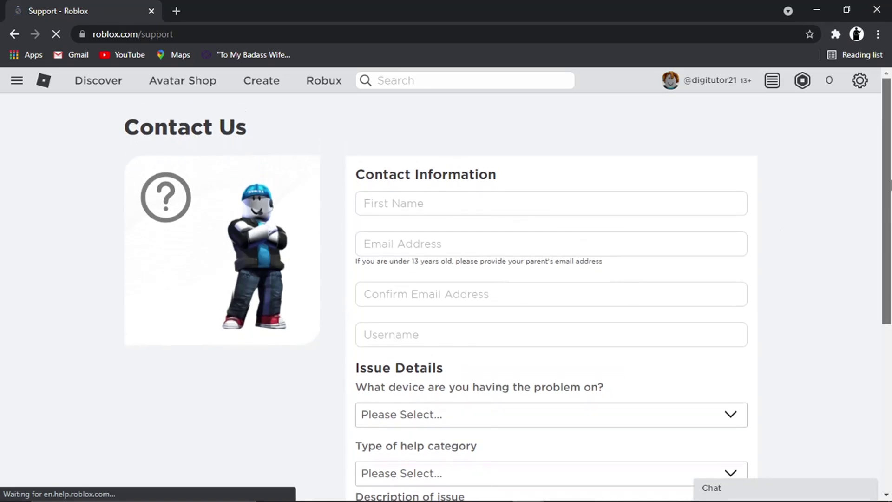
Select the first name and email fields and dismiss the saved email suggestions.
{"action": "left_click", "coordinate": [579, 203]}
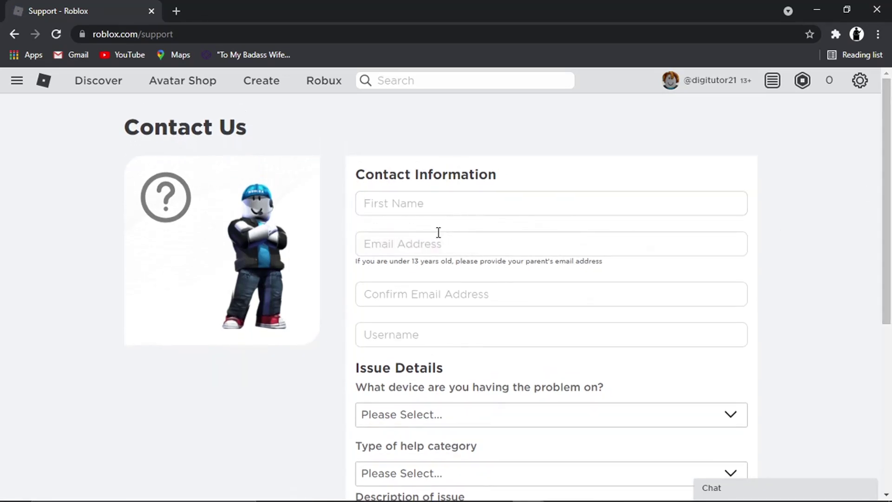
{"action": "left_click", "coordinate": [438, 232]}
{"action": "left_click", "coordinate": [835, 202]}
Set the form's device to PC and help category to Chat & Age Settings.
{"action": "scroll", "coordinate": [845, 218], "scroll_direction": "down", "scroll_amount": 4}
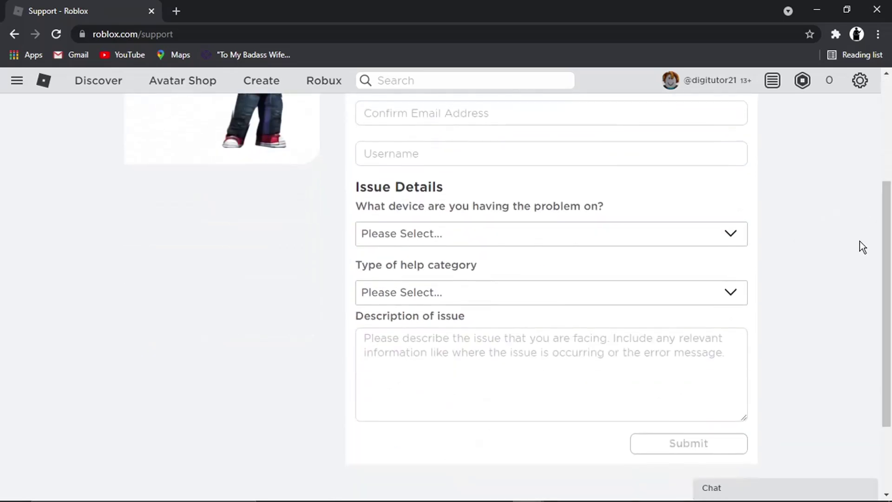
{"action": "left_click", "coordinate": [729, 235]}
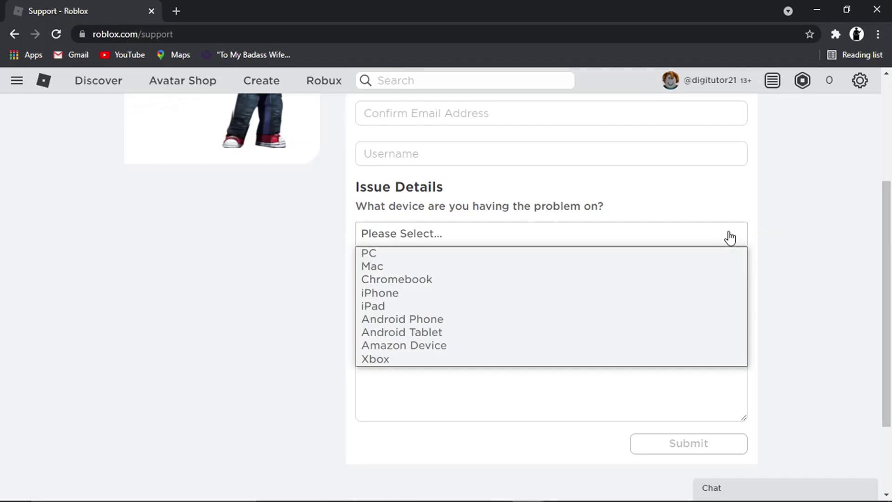
{"action": "left_click", "coordinate": [669, 253]}
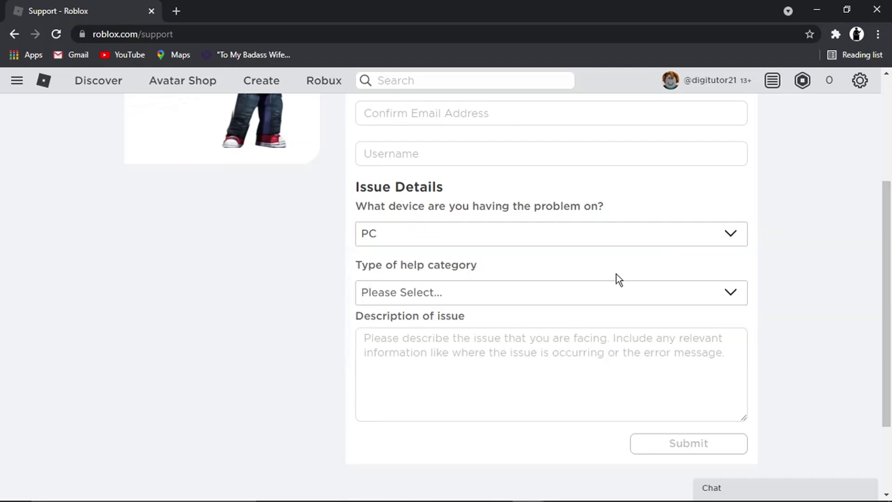
{"action": "left_click", "coordinate": [607, 284]}
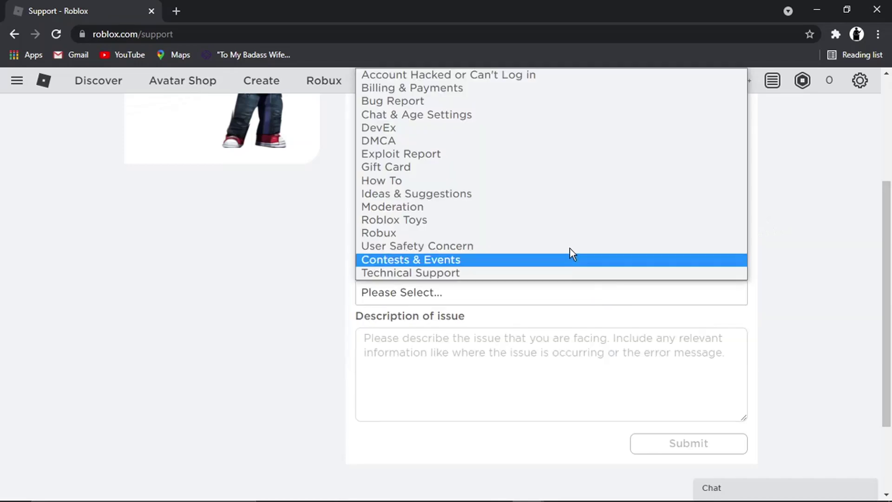
{"action": "left_click", "coordinate": [481, 114]}
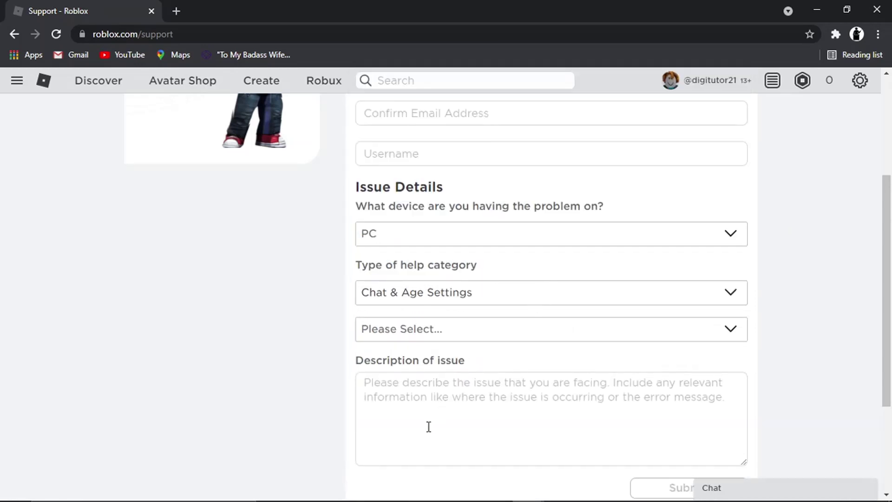
Enter 'my son is 14/ i am 14' as the issue description.
{"action": "left_click", "coordinate": [427, 398]}
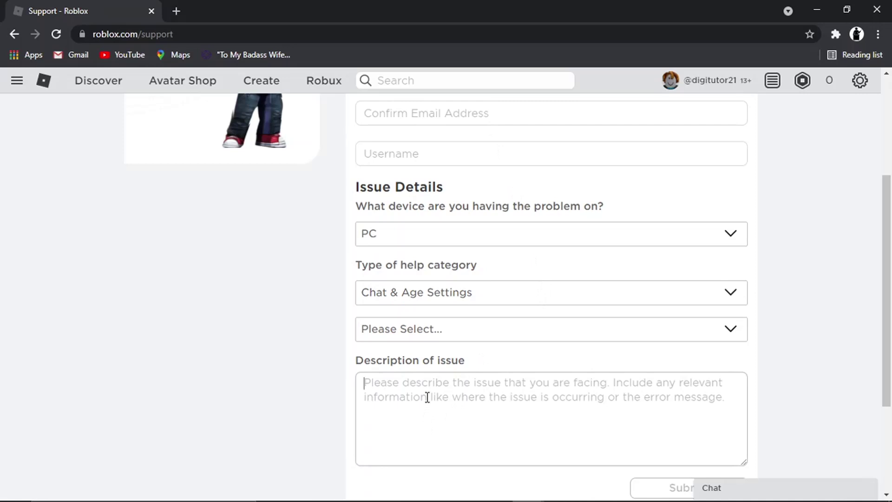
{"action": "type", "text": "my"}
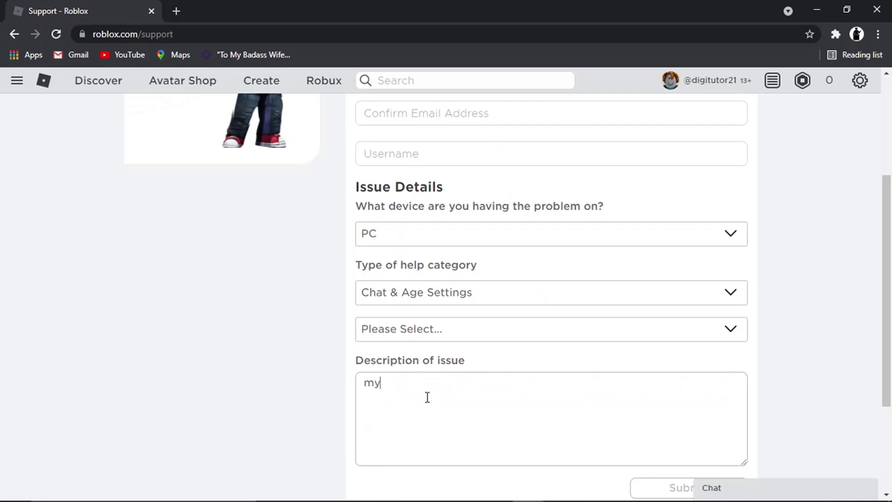
{"action": "type", "text": " son is 14/ i am 14"}
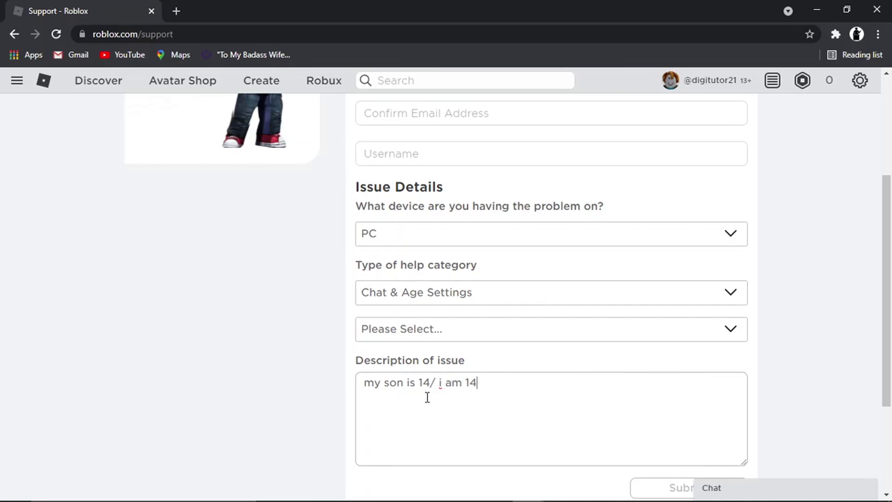
{"action": "scroll", "coordinate": [887, 373], "scroll_direction": "down", "scroll_amount": 3}
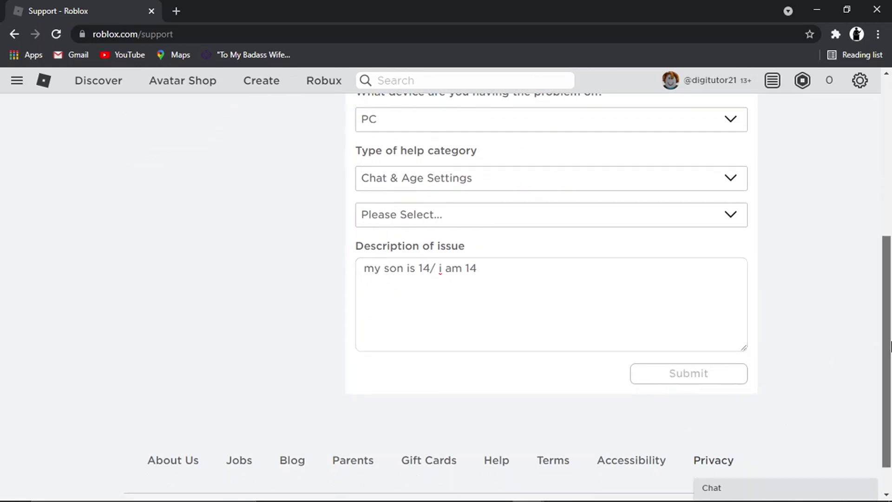
{"action": "left_click_drag", "start_coordinate": [888, 275], "coordinate": [890, 117]}
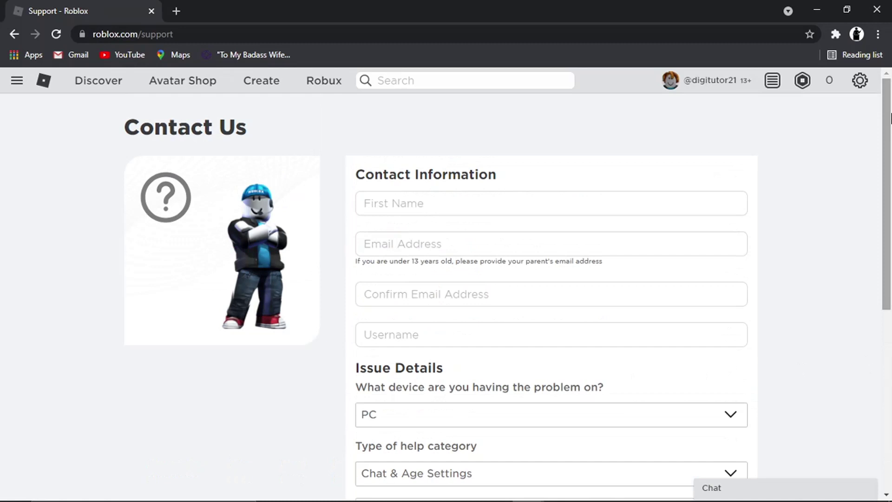
Open a new Chrome tab and enter roblox.com in the address bar.
{"action": "left_click", "coordinate": [177, 10]}
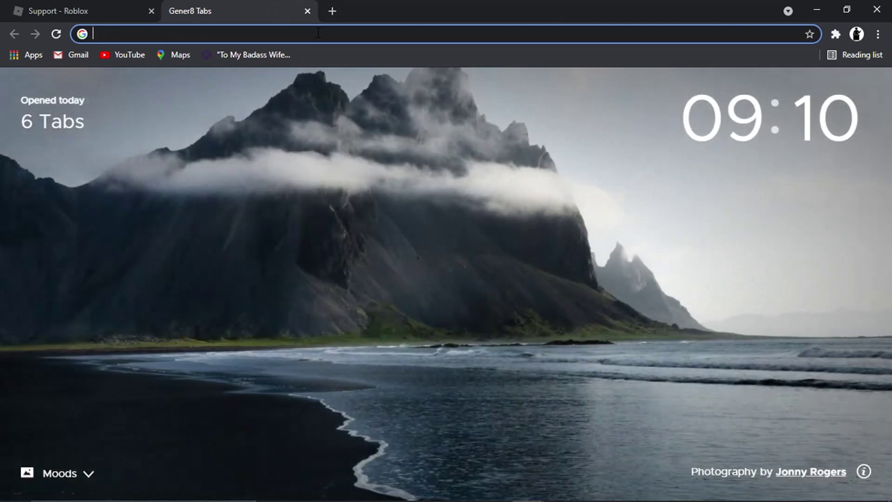
{"action": "type", "text": "rov"}
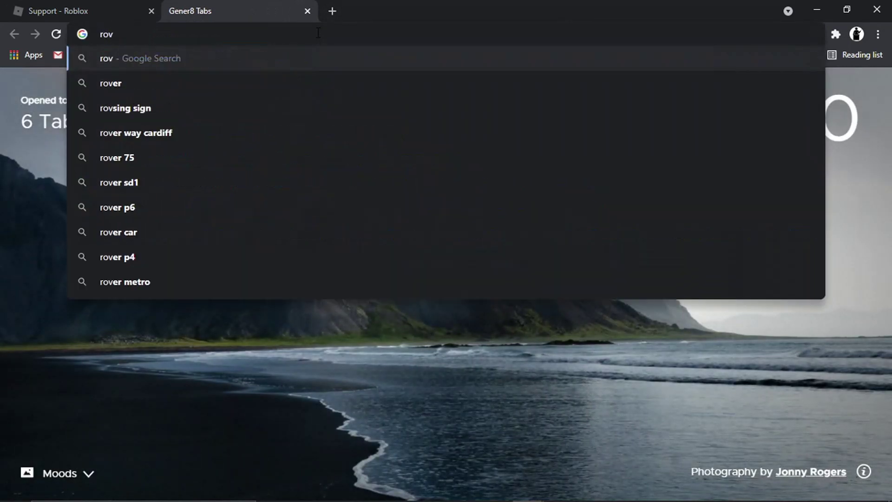
{"action": "key", "text": "BackSpace"}
{"action": "type", "text": "blocx"}
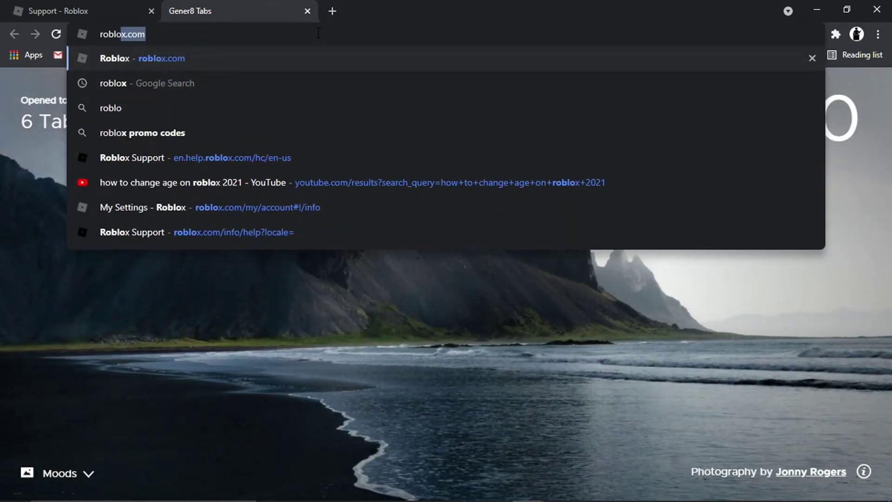
{"action": "key", "text": "BackSpace"}
{"action": "key", "text": "BackSpace"}
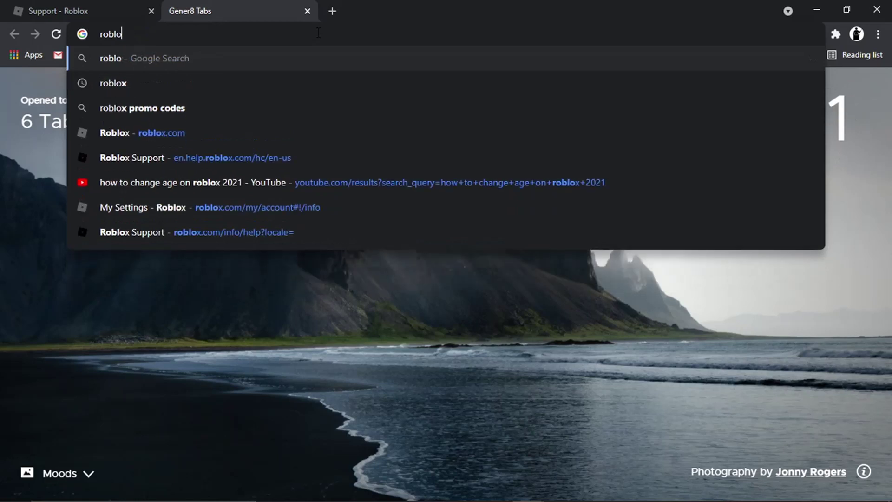
{"action": "type", "text": "x.com"}
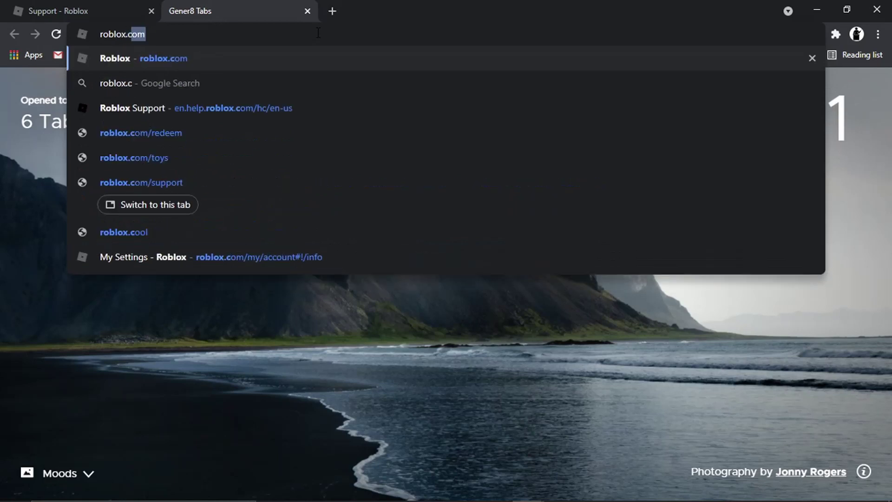